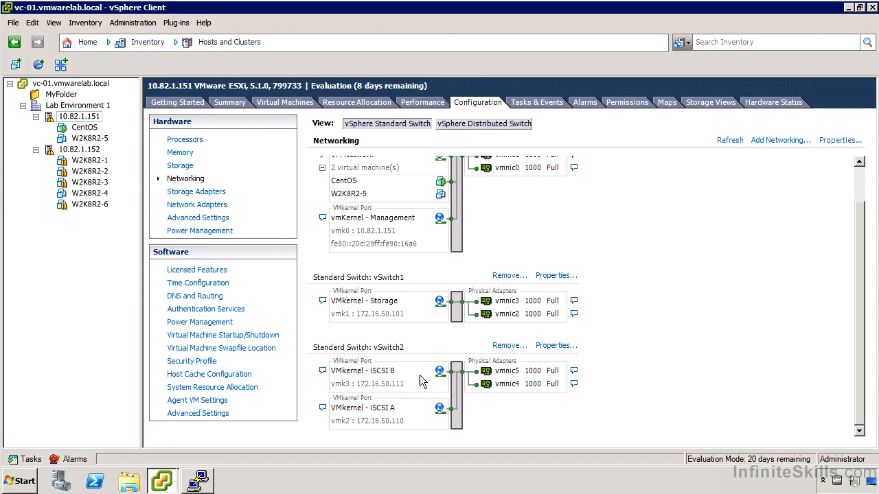
Inspect the NIC teaming failover order of the iSCSI B and iSCSI A VMkernel ports on vSwitch2
left_click(549, 351)
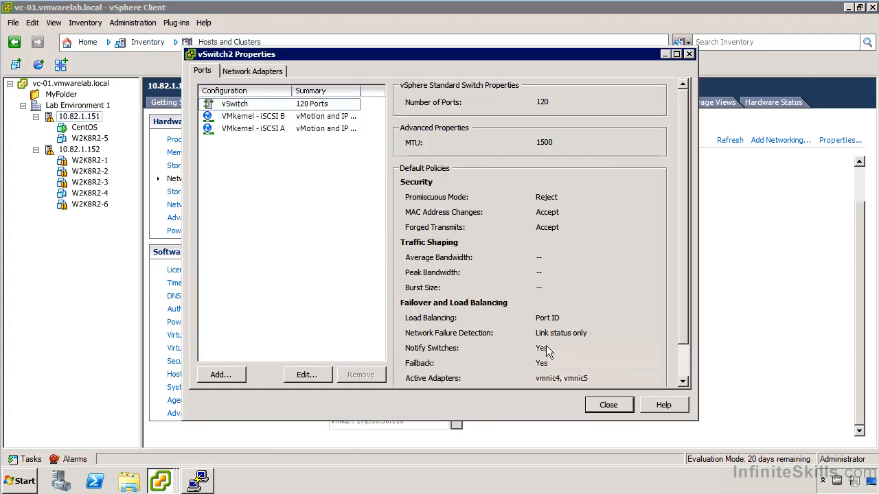
left_click(263, 128)
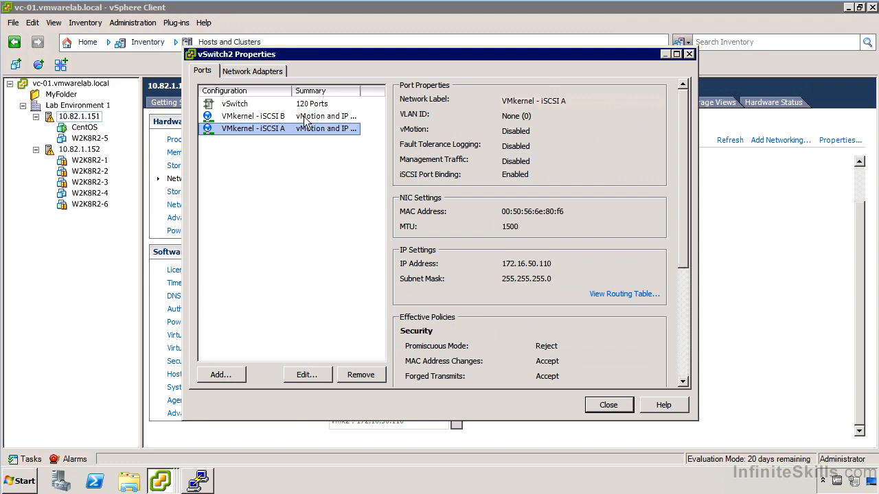
left_click(281, 120)
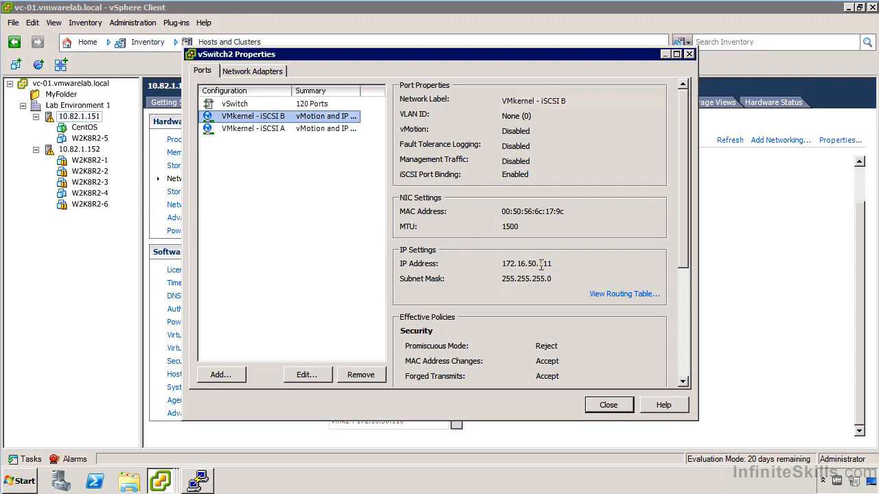
double_click(288, 122)
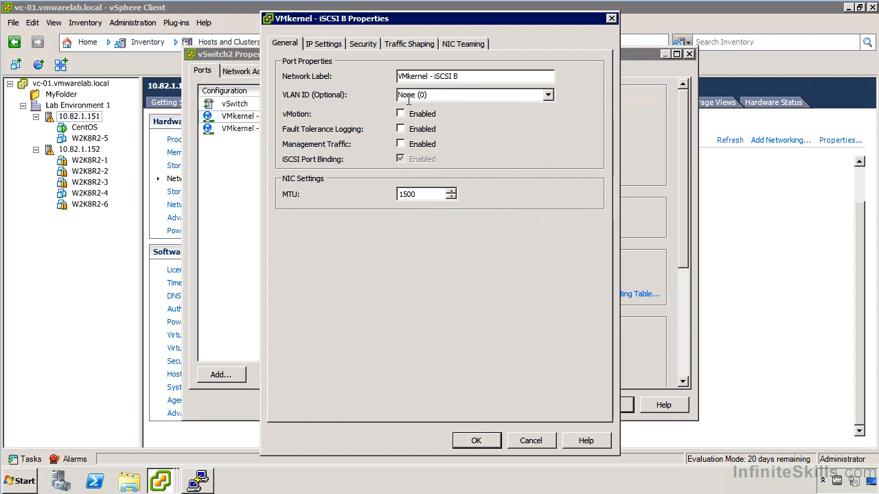
left_click(465, 43)
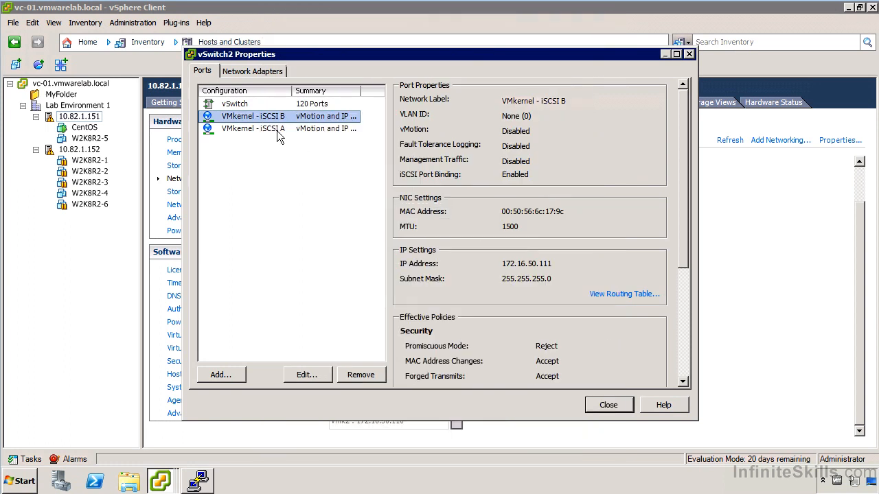
double_click(277, 130)
left_click(470, 46)
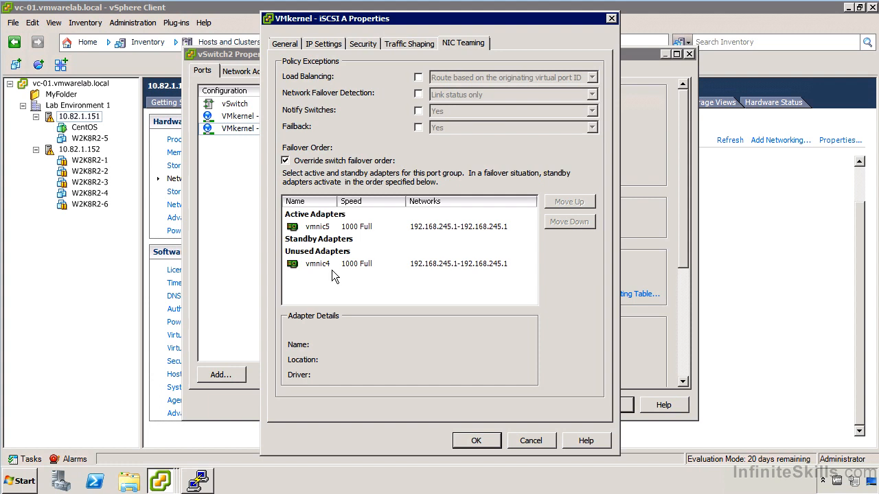
left_click(536, 440)
left_click(598, 407)
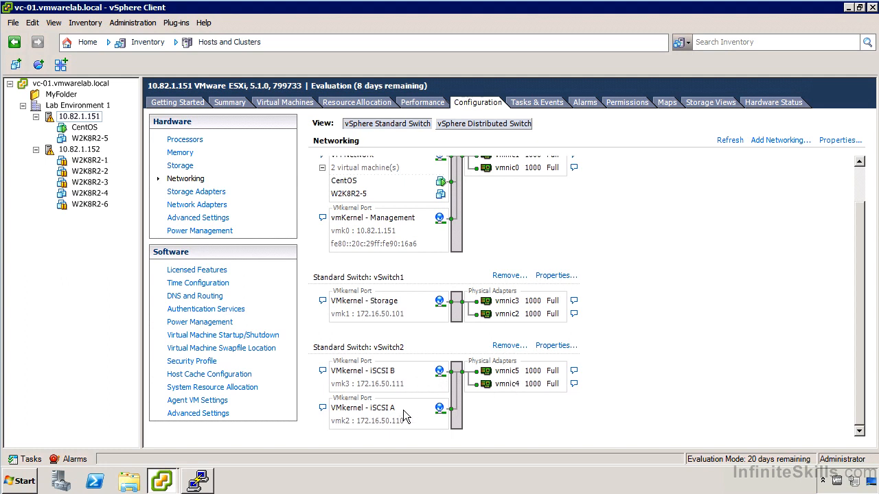
Add a software iSCSI adapter to the storage adapters of host 10.82.1.152
left_click(208, 197)
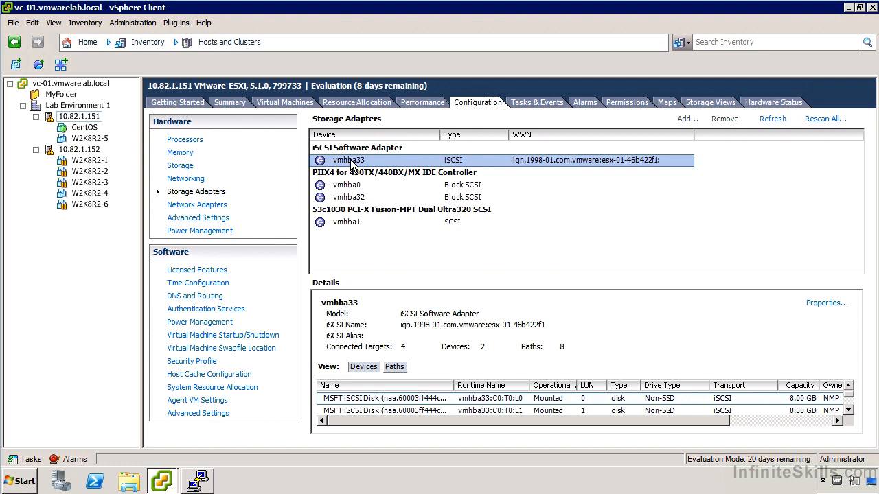
left_click(81, 149)
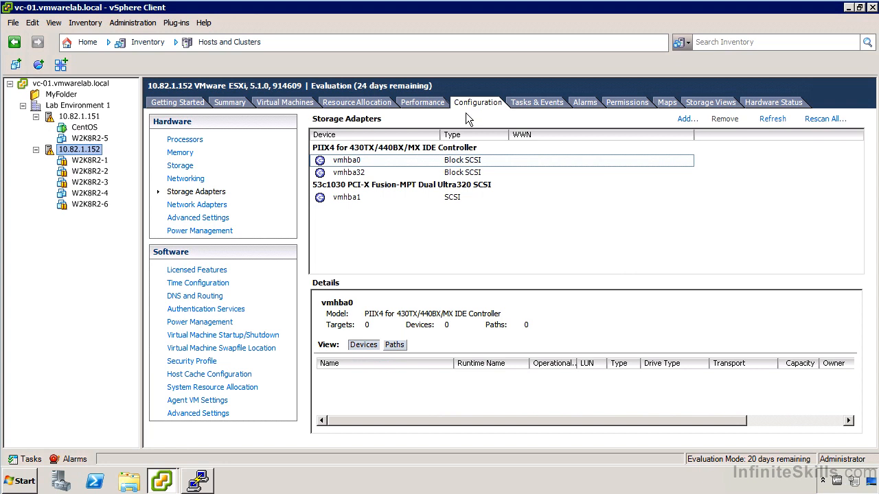
left_click(686, 120)
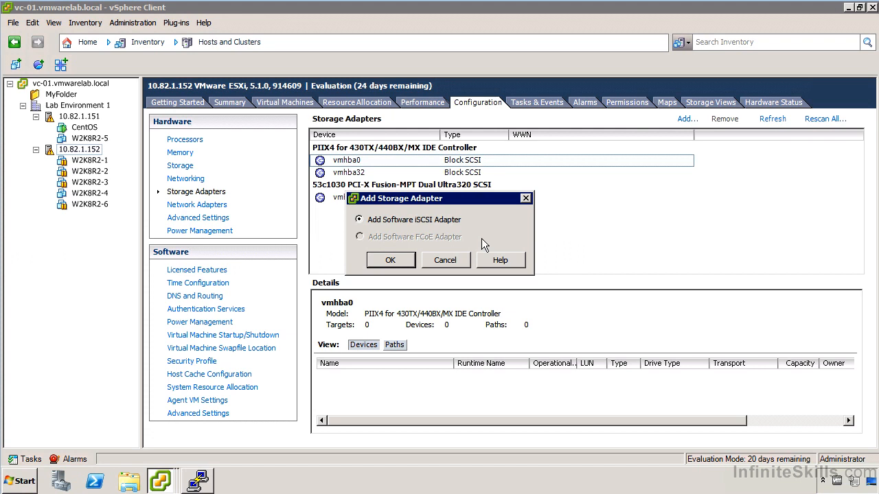
left_click(401, 258)
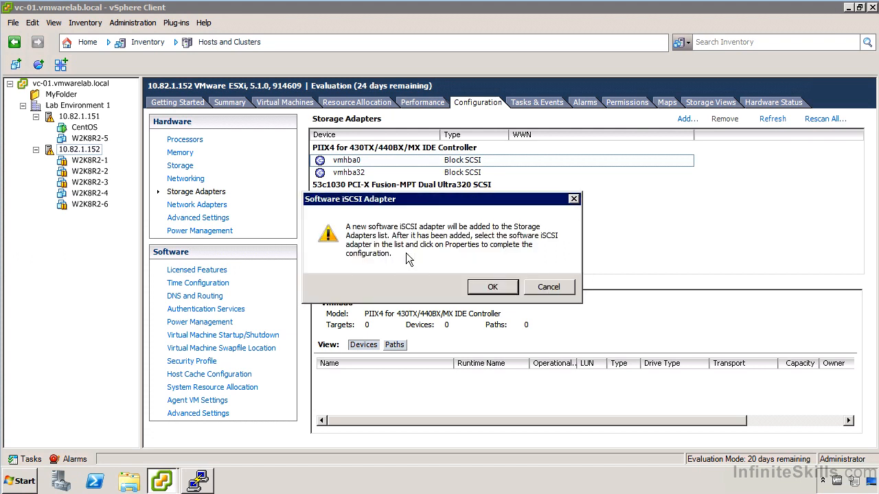
left_click(509, 287)
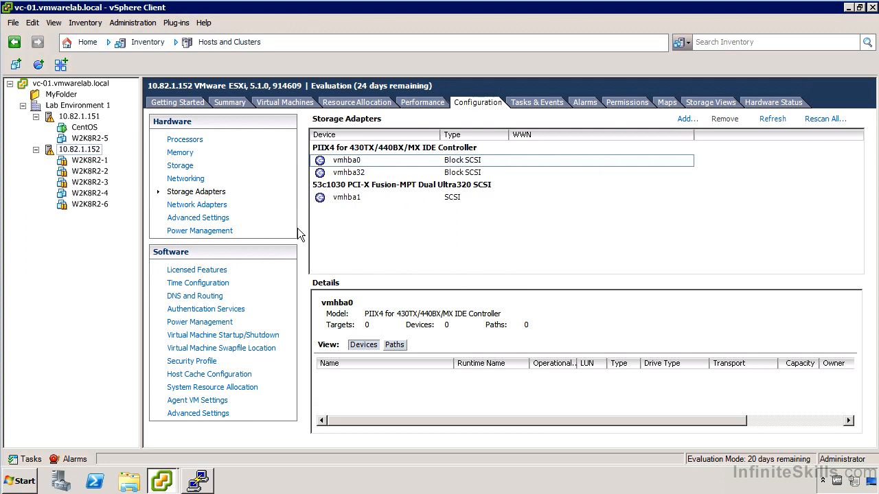
Open the properties of iSCSI adapter vmhba33 on host 10.82.1.151 and check its CHAP credential options
left_click(92, 117)
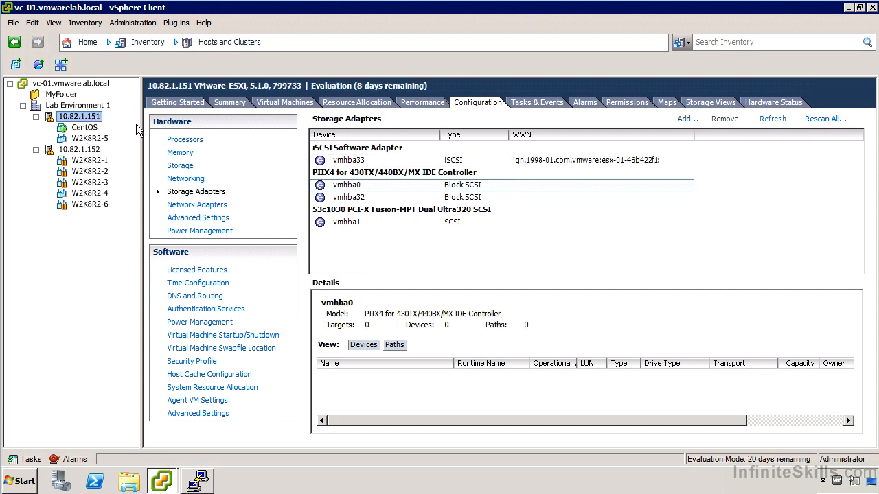
left_click(367, 160)
right_click(346, 161)
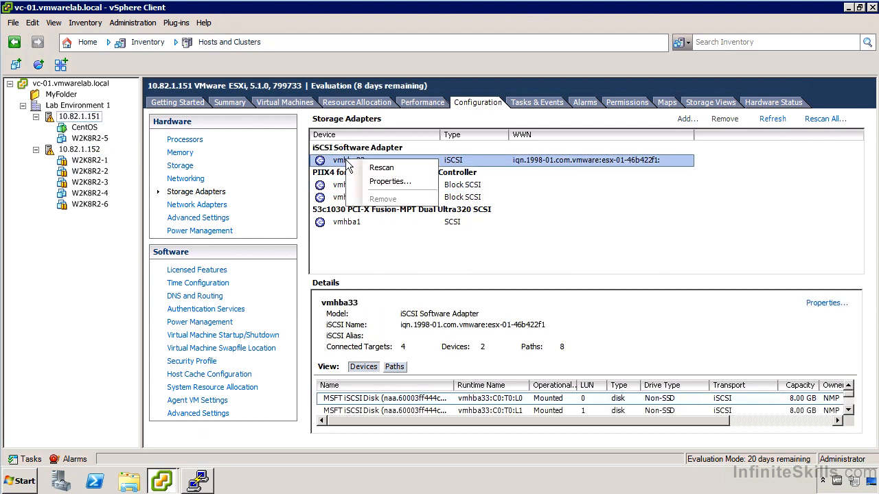
left_click(390, 182)
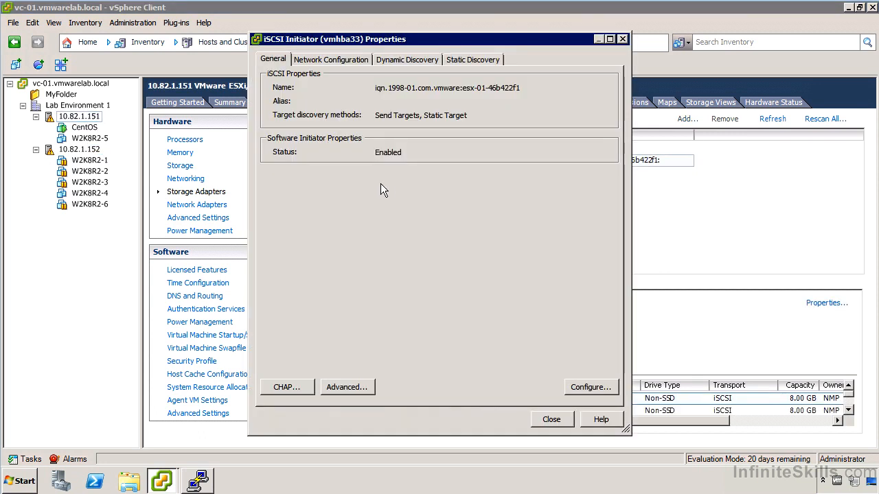
left_click(278, 387)
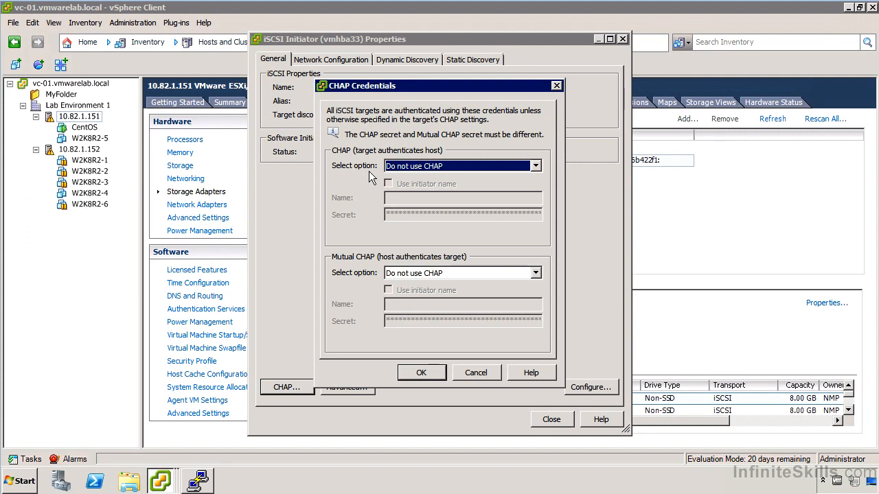
left_click(489, 372)
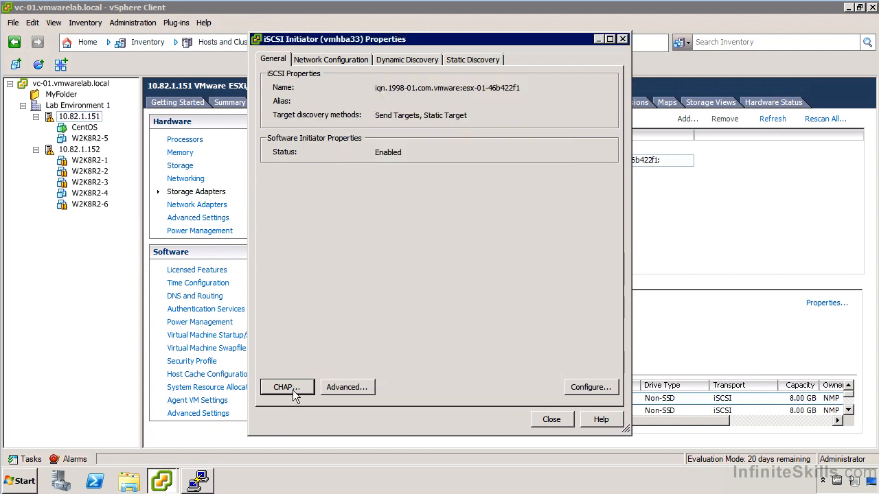
Look through the advanced settings of the vmhba33 iSCSI initiator down to DelayedAck without changing them
left_click(343, 387)
left_click_drag(619, 117, 619, 268)
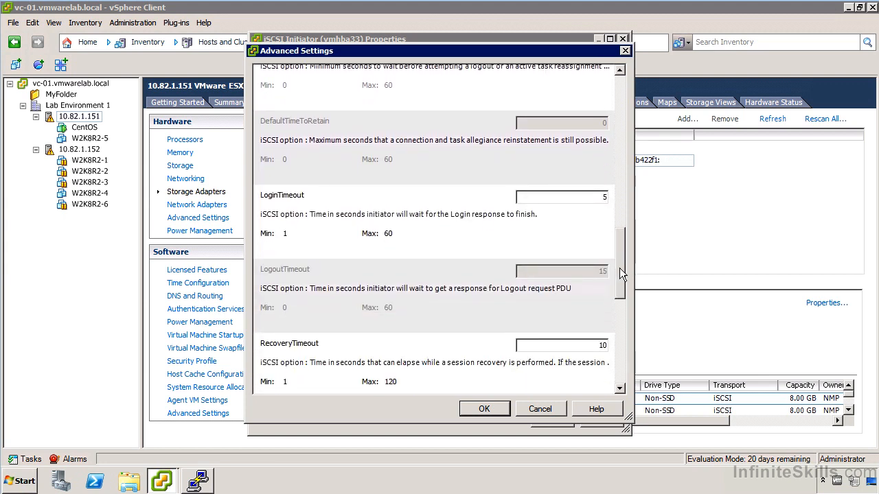
left_click_drag(619, 267, 612, 363)
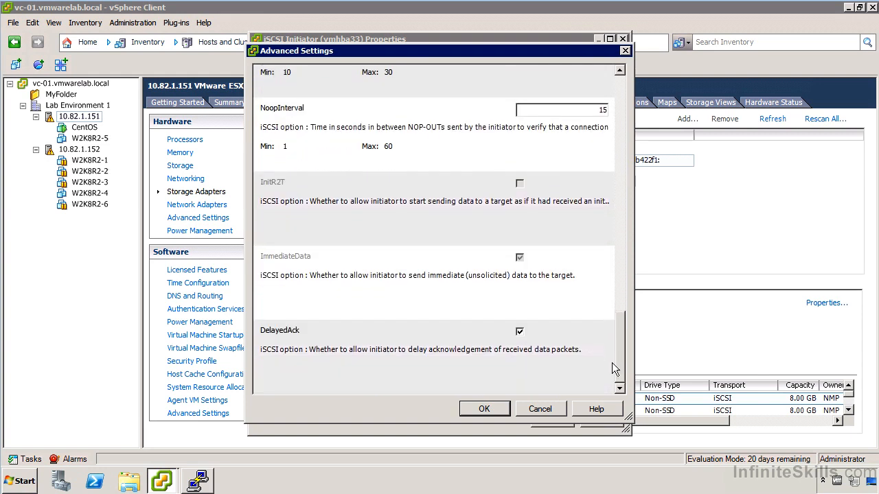
left_click(540, 409)
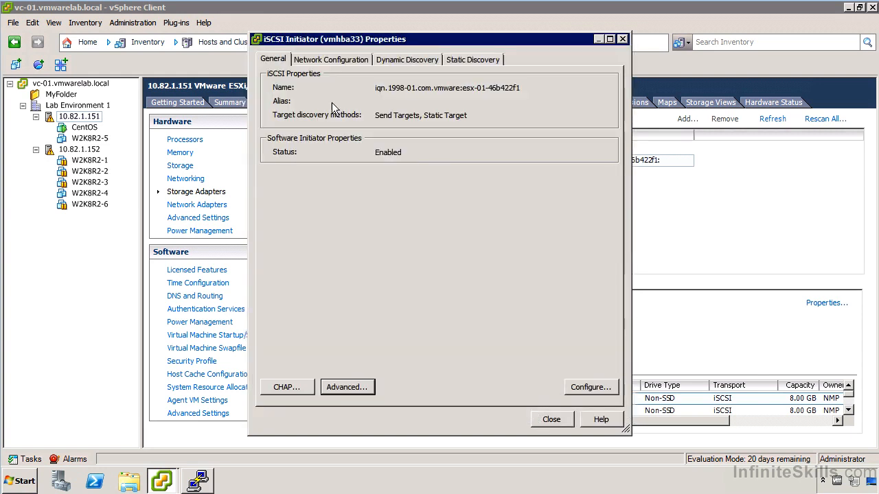
Review the initiator's VMkernel port bindings and the network adapters offered for a new binding
left_click(320, 60)
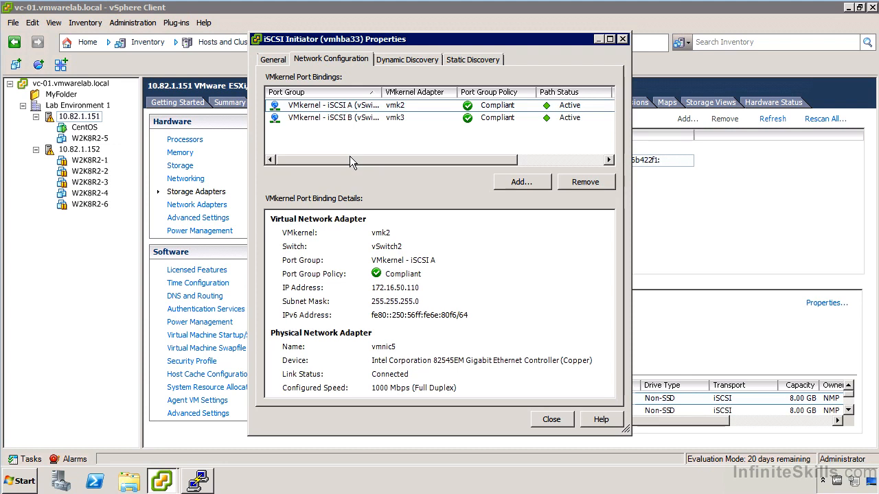
left_click(514, 182)
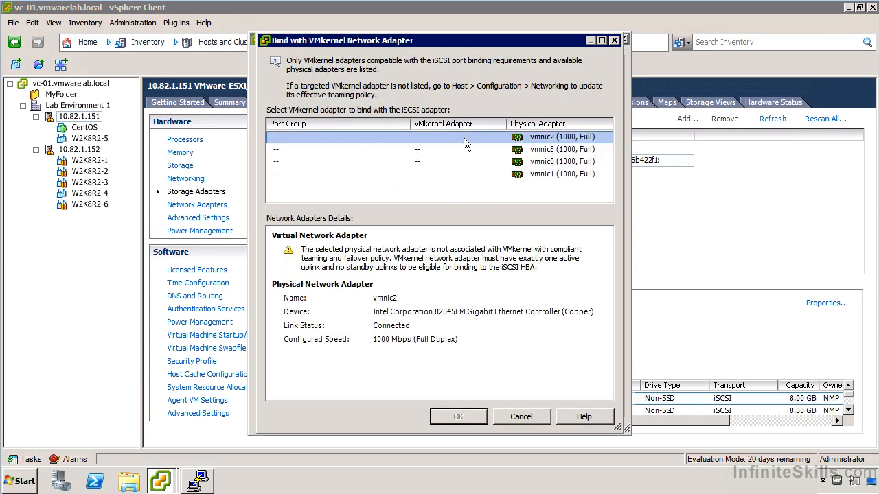
left_click(522, 417)
Examine the dynamic discovery settings, including the fields for a new send target server, and compare them with the port bindings
left_click(425, 60)
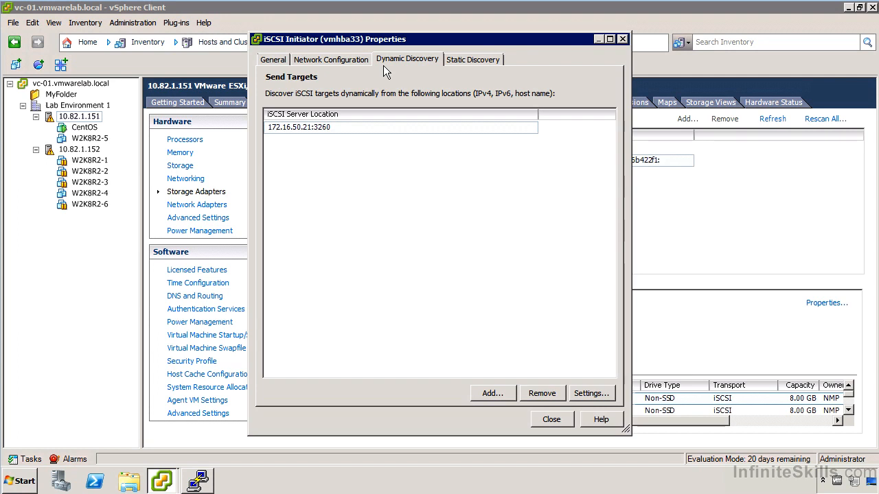
left_click(489, 395)
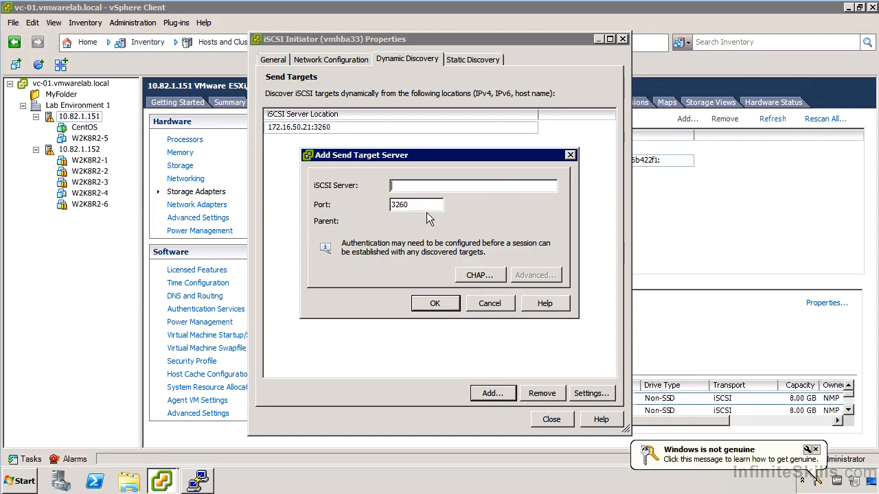
left_click(503, 307)
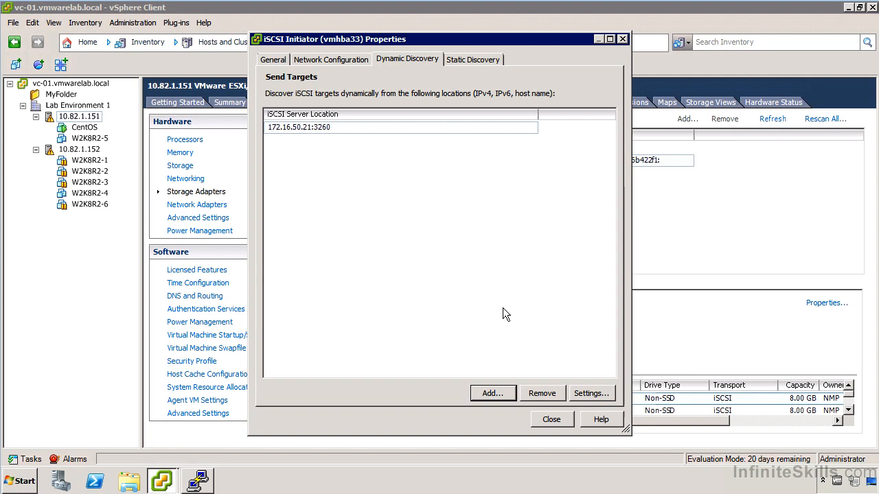
left_click(320, 59)
left_click(386, 59)
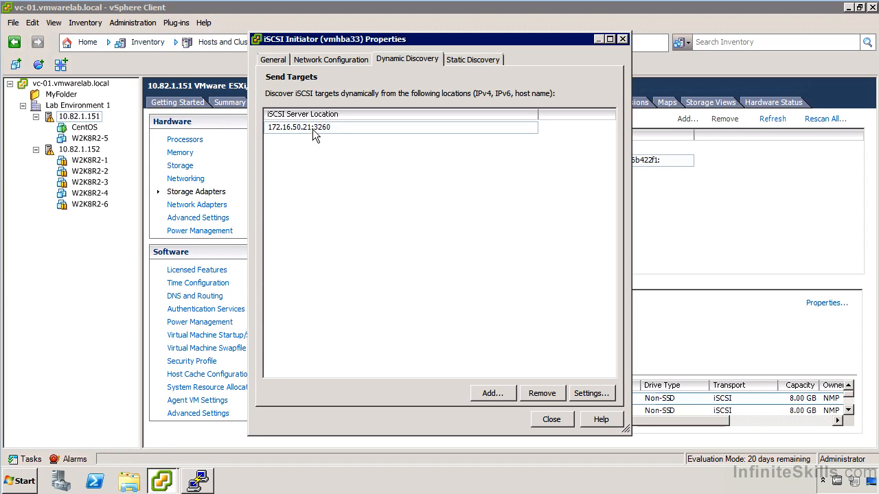
Check the CHAP options for a new send target server and the statically discovered iSCSI targets
left_click(493, 393)
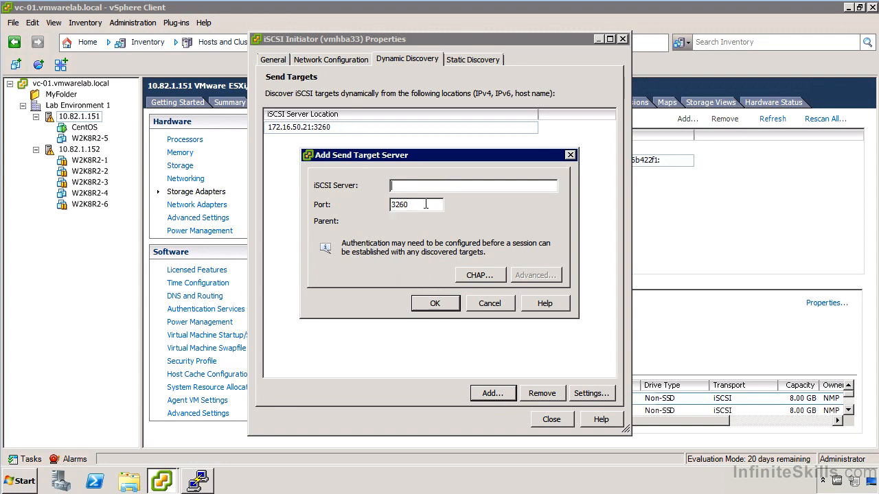
left_click(483, 276)
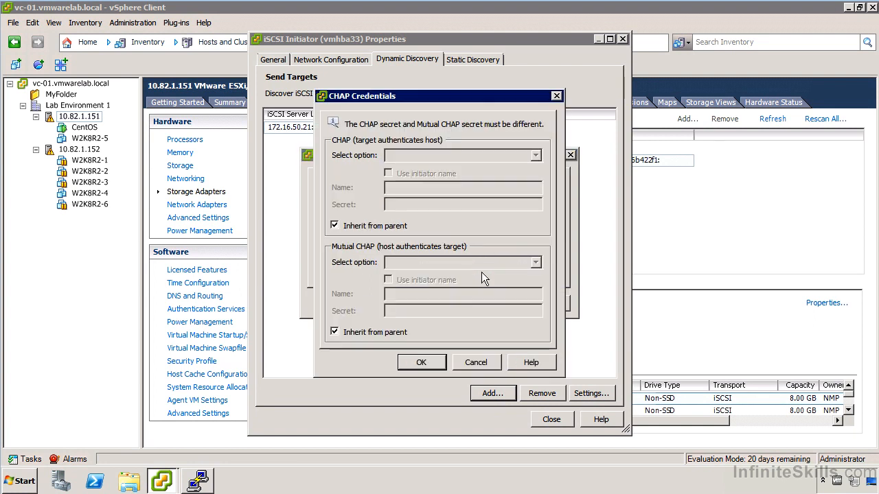
left_click(472, 358)
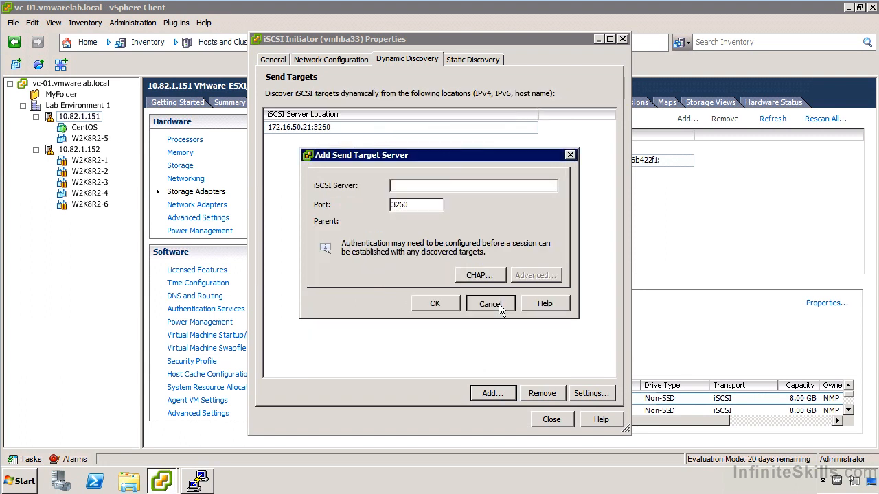
left_click(499, 304)
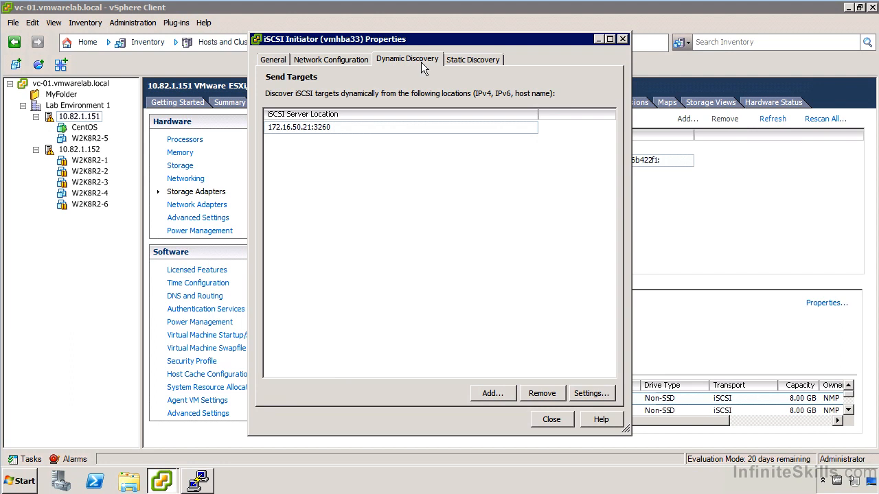
left_click(481, 63)
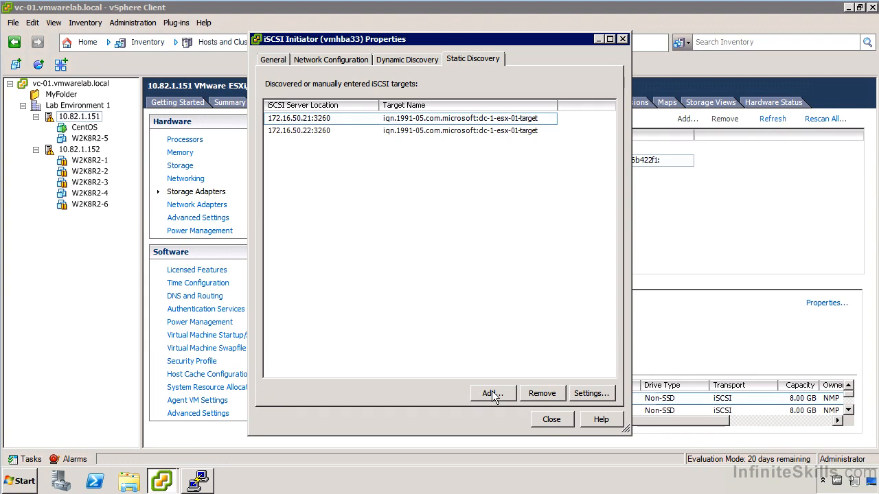
left_click(552, 420)
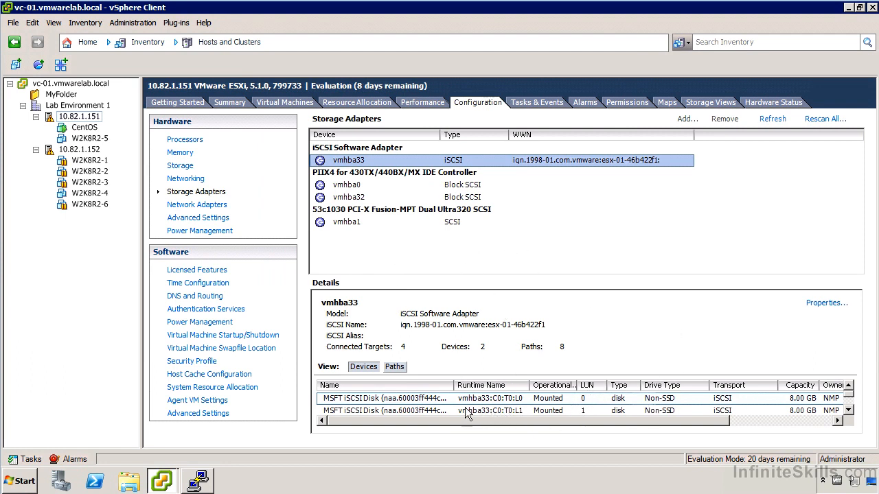
Examine the iSCSI disks connected through vmhba33 and the status of their paths
double_click(431, 401)
left_click(849, 410)
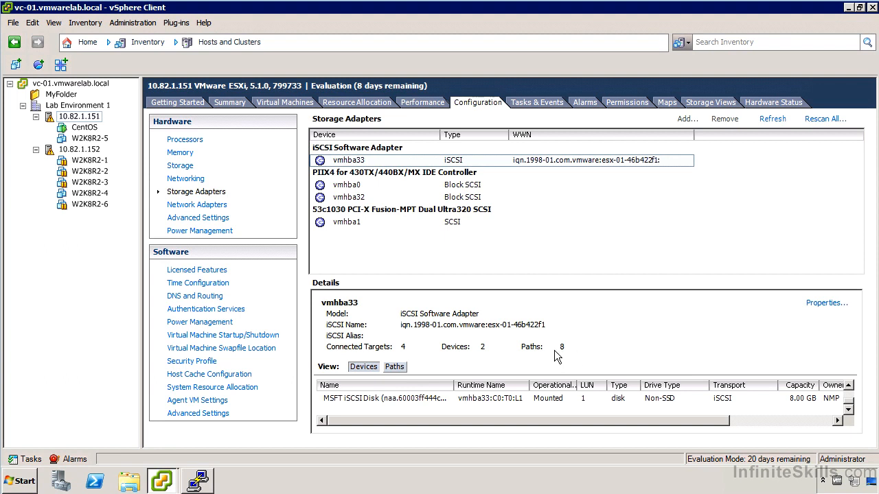
left_click(395, 369)
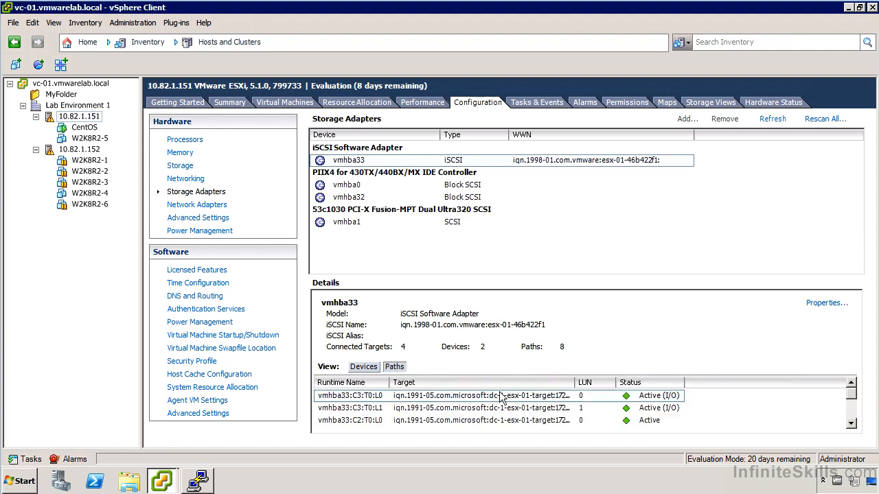
left_click(852, 425)
left_click(851, 424)
left_click(852, 425)
left_click(851, 424)
left_click(852, 424)
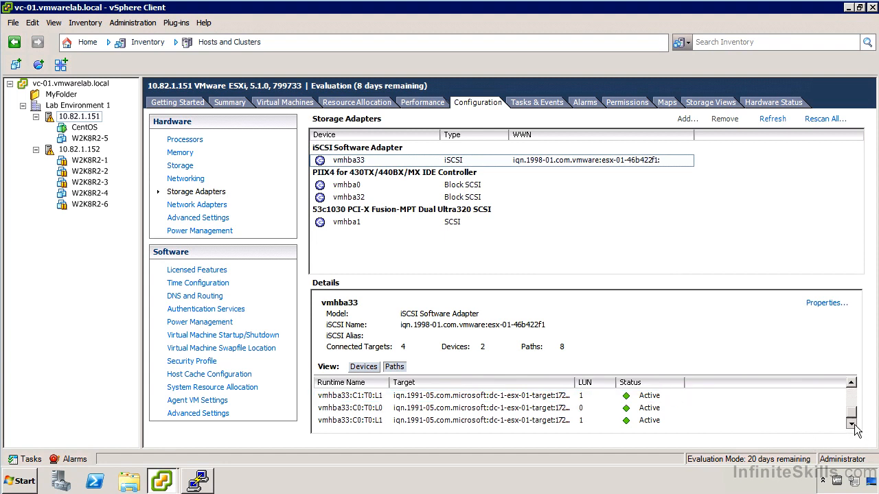
left_click_drag(852, 412, 851, 392)
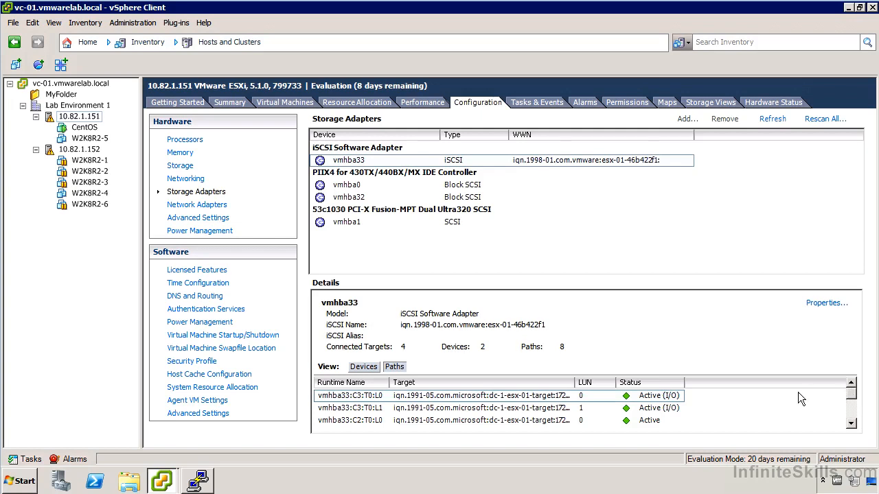